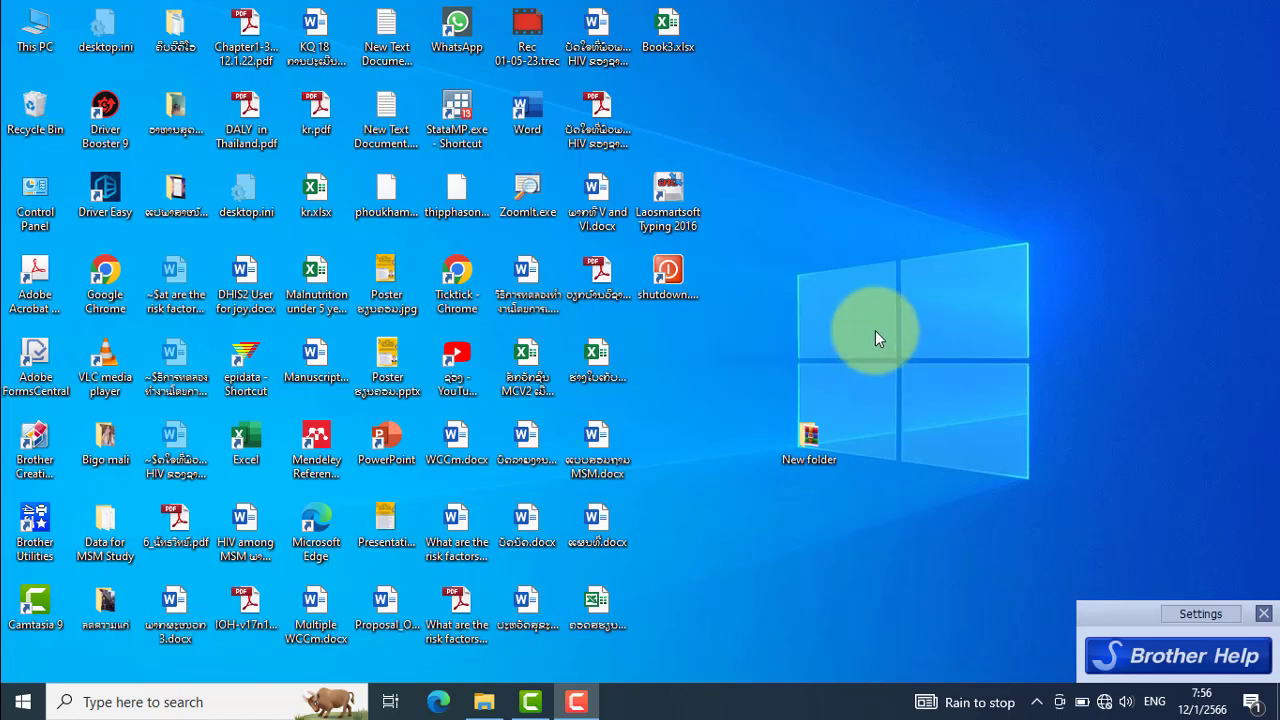
Start a new desktop shortcut with "shutdown /r /t 0" as the item location and continue to naming it.
right_click(763, 329)
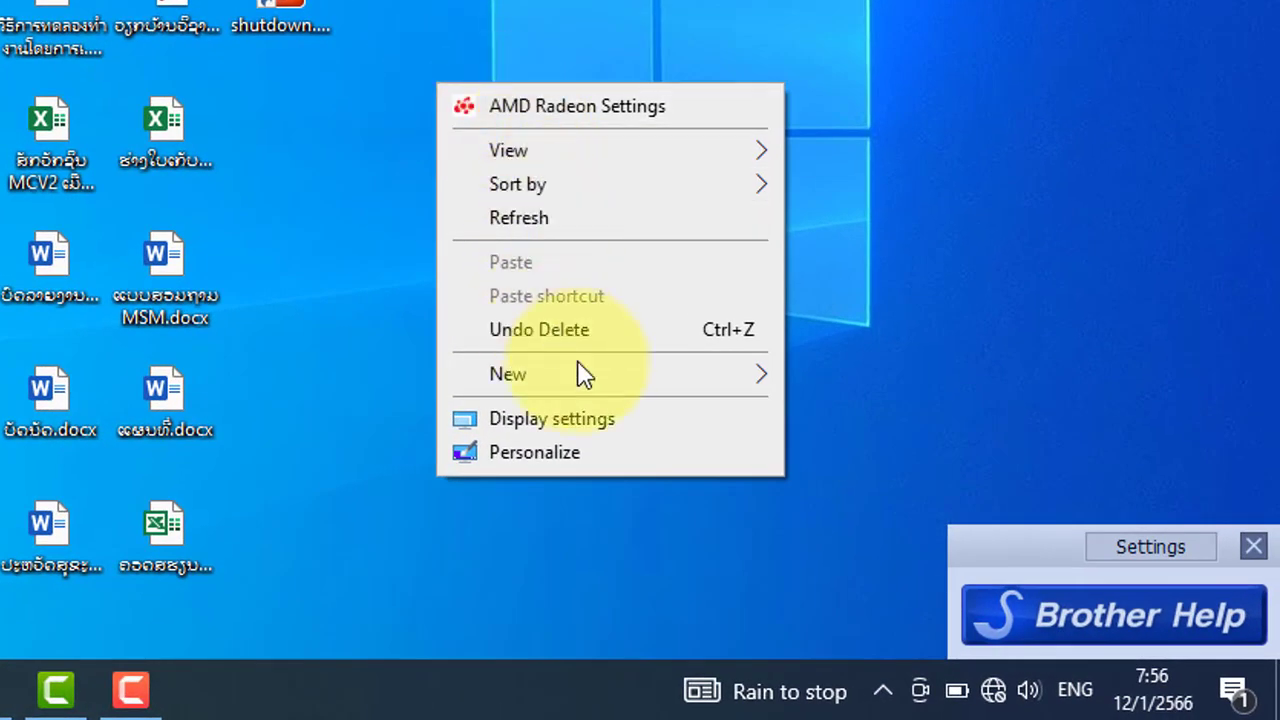
mouse_move(598, 389)
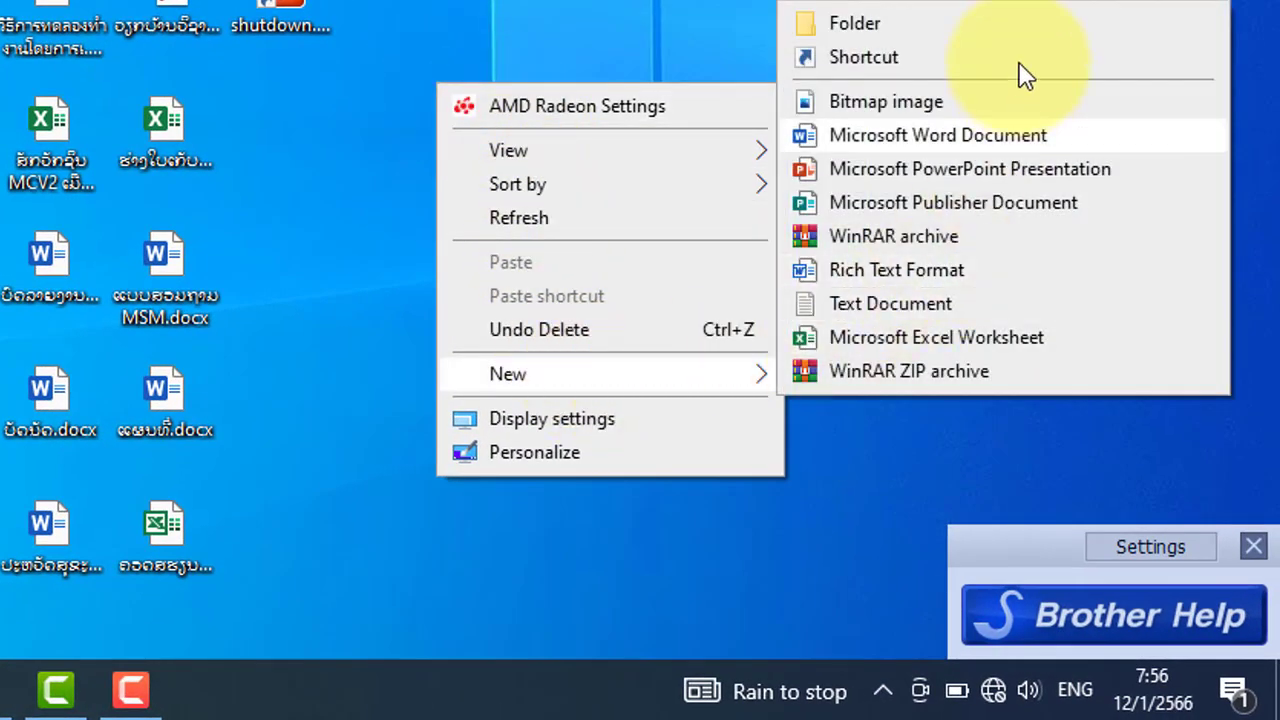
click(876, 57)
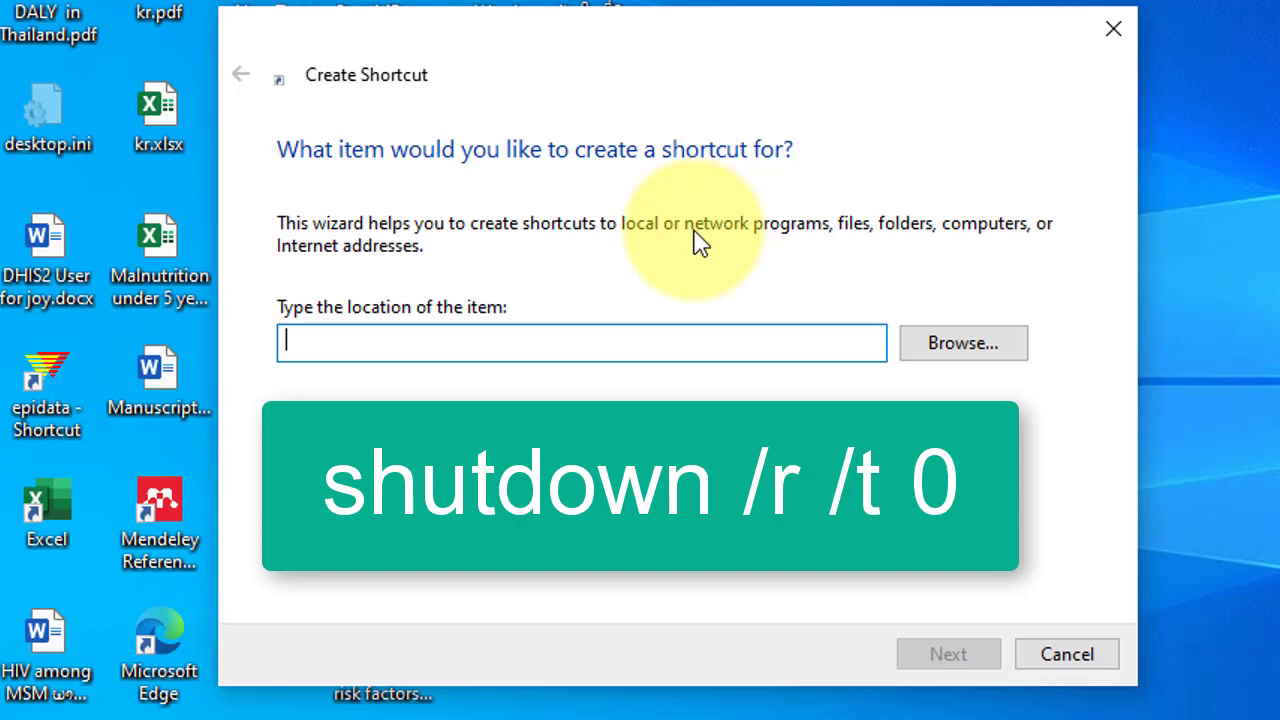
text(s)
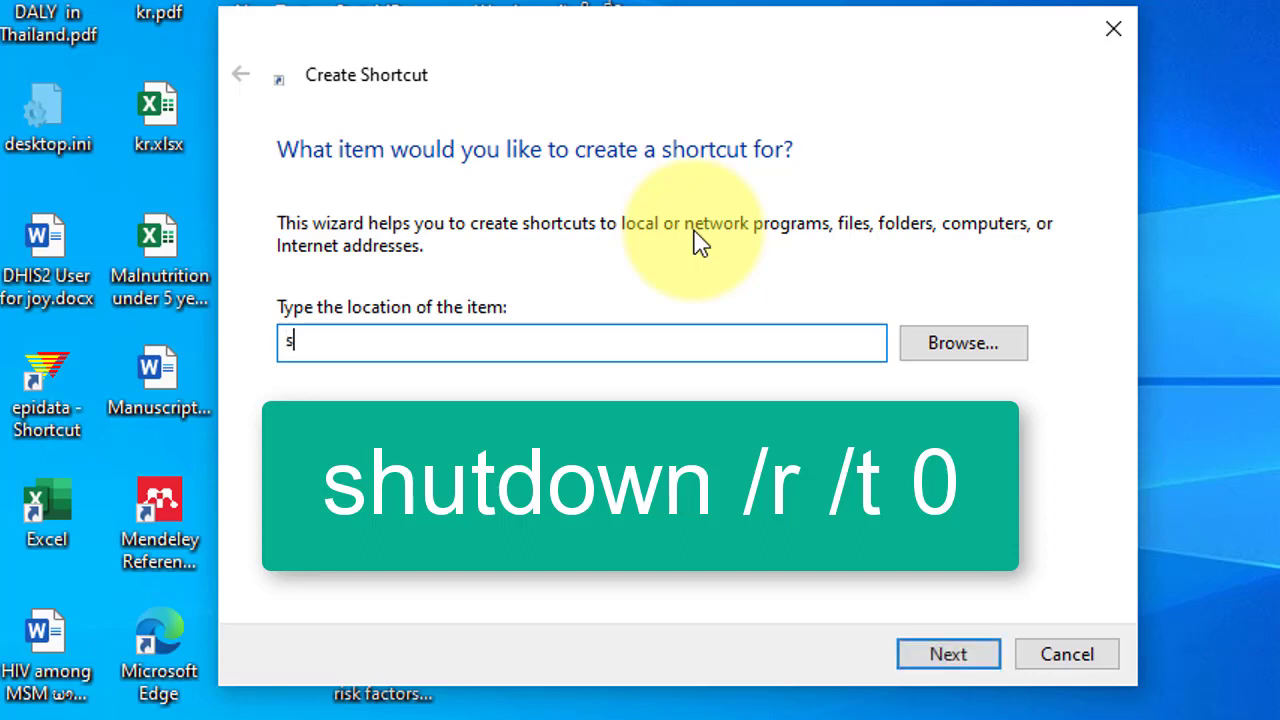
text(hutdown)
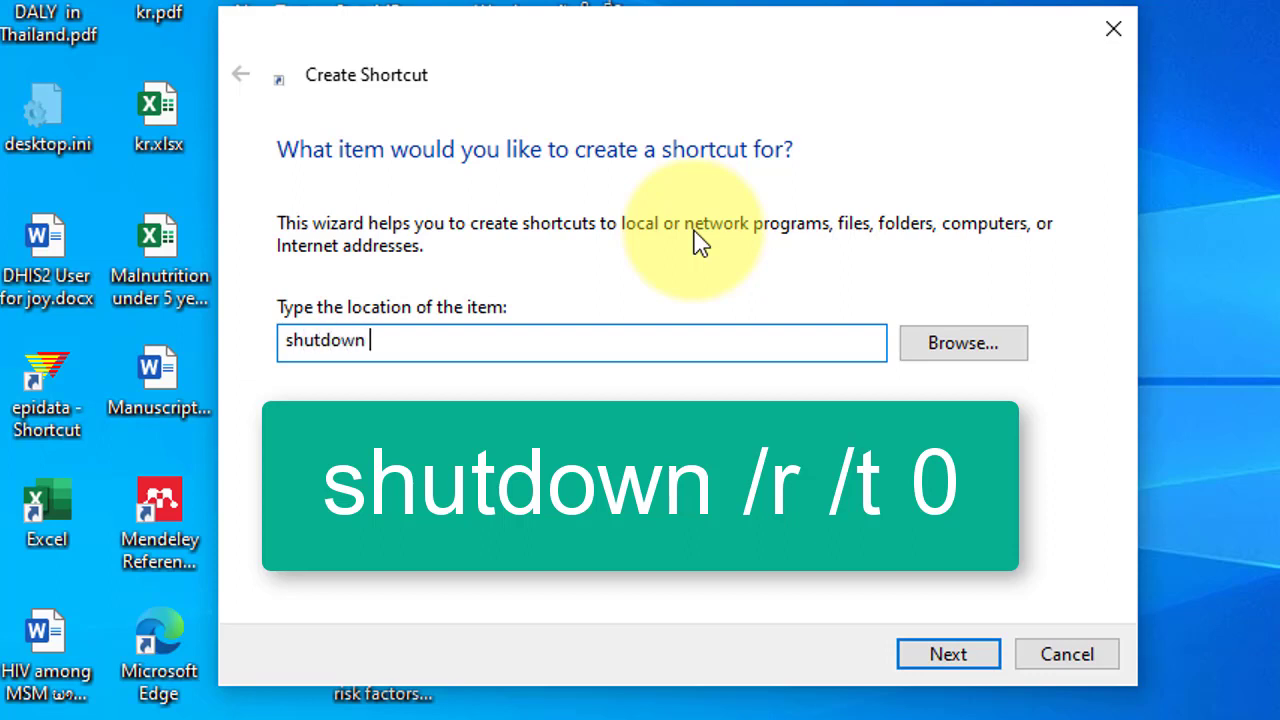
text( /r /t)
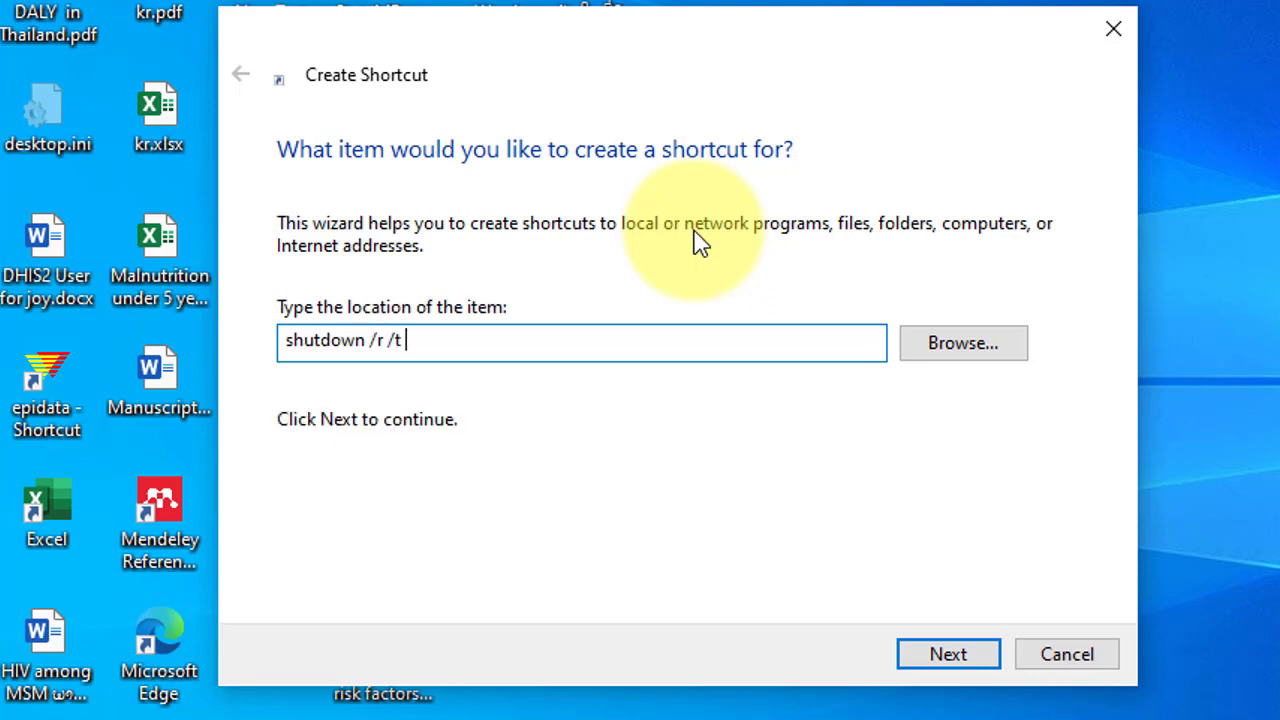
text( 0)
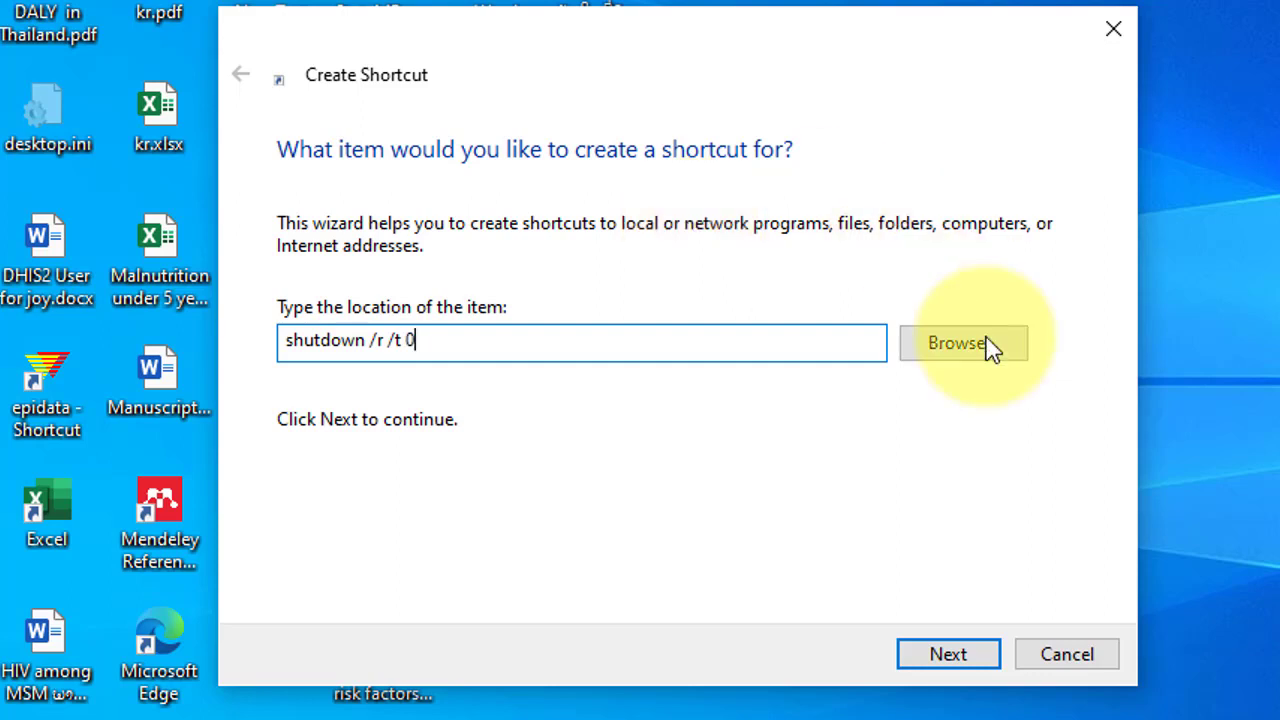
click(953, 656)
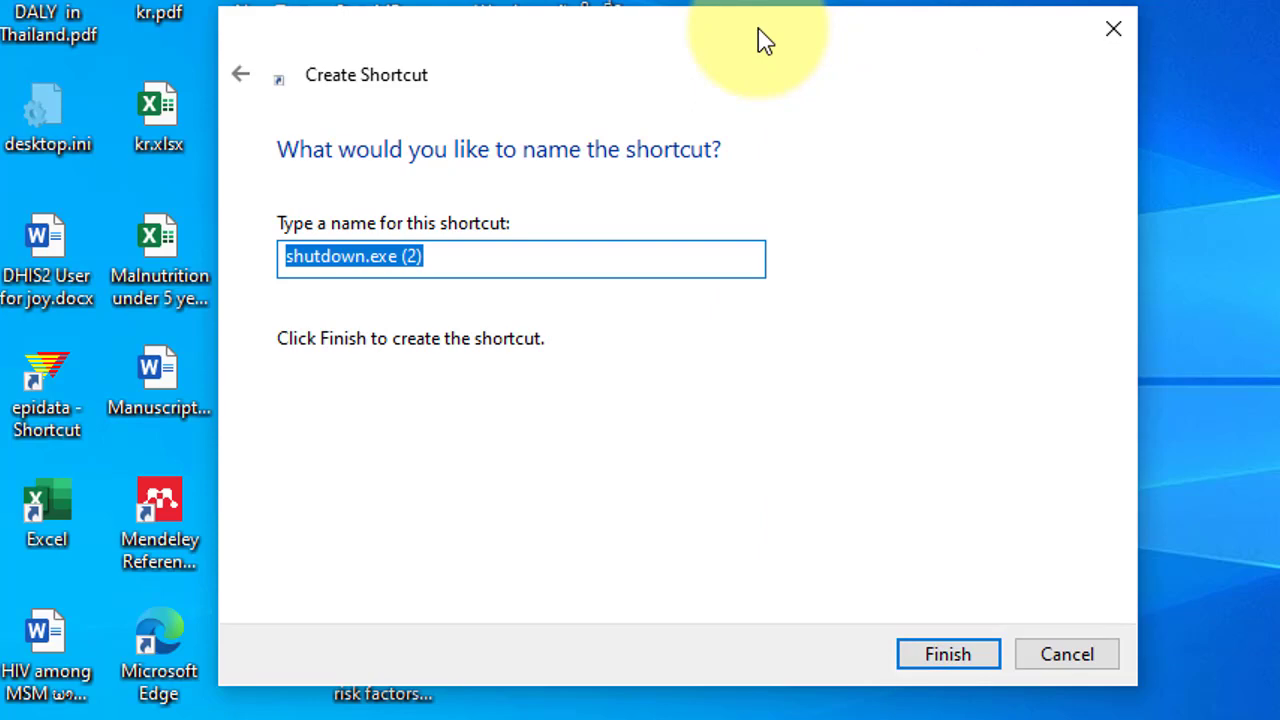
Create the shortcut under the name Restart and move its icon directly below the shutdown shortcut on the desktop.
drag(758, 40, 1266, 4)
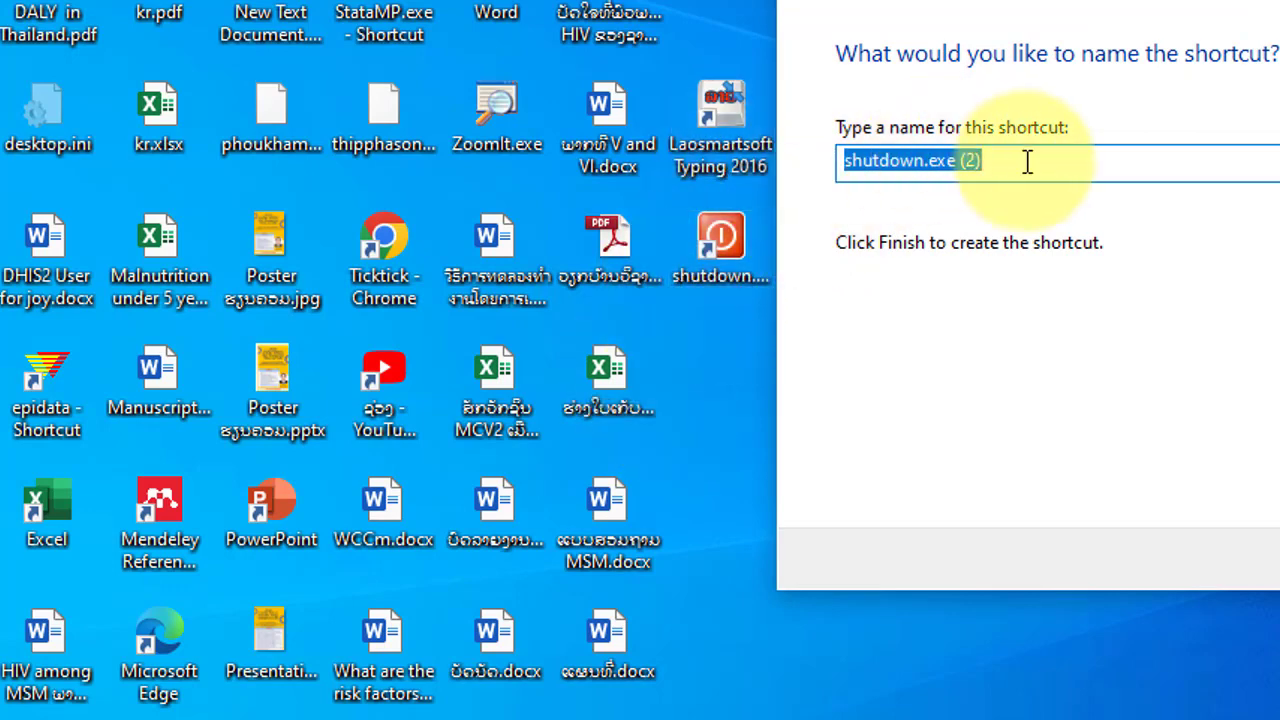
key(BackSpace)
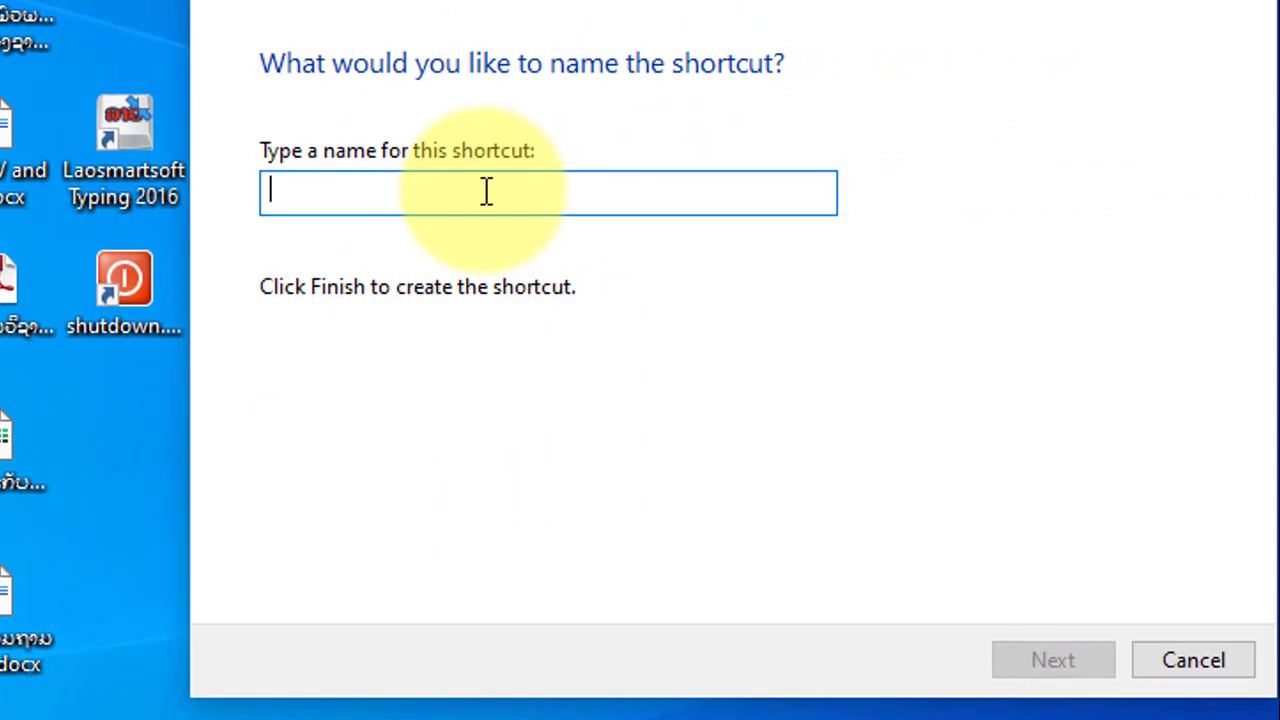
text(R)
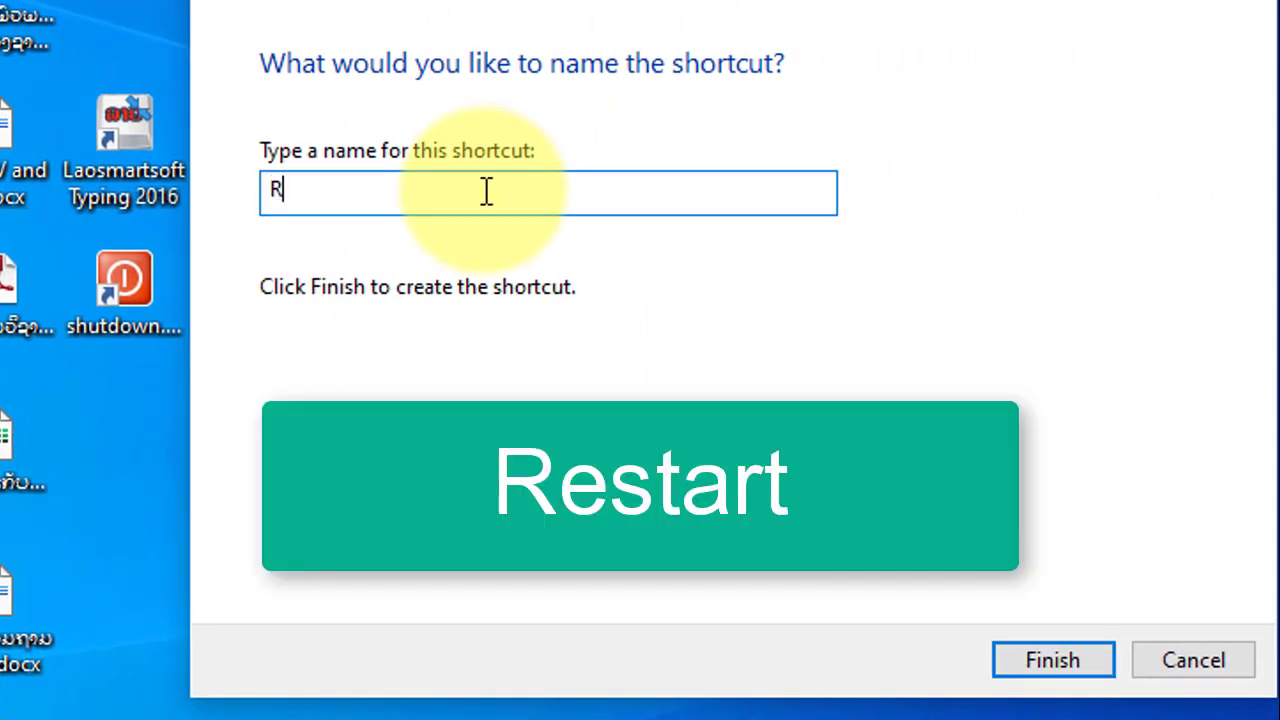
text(estart)
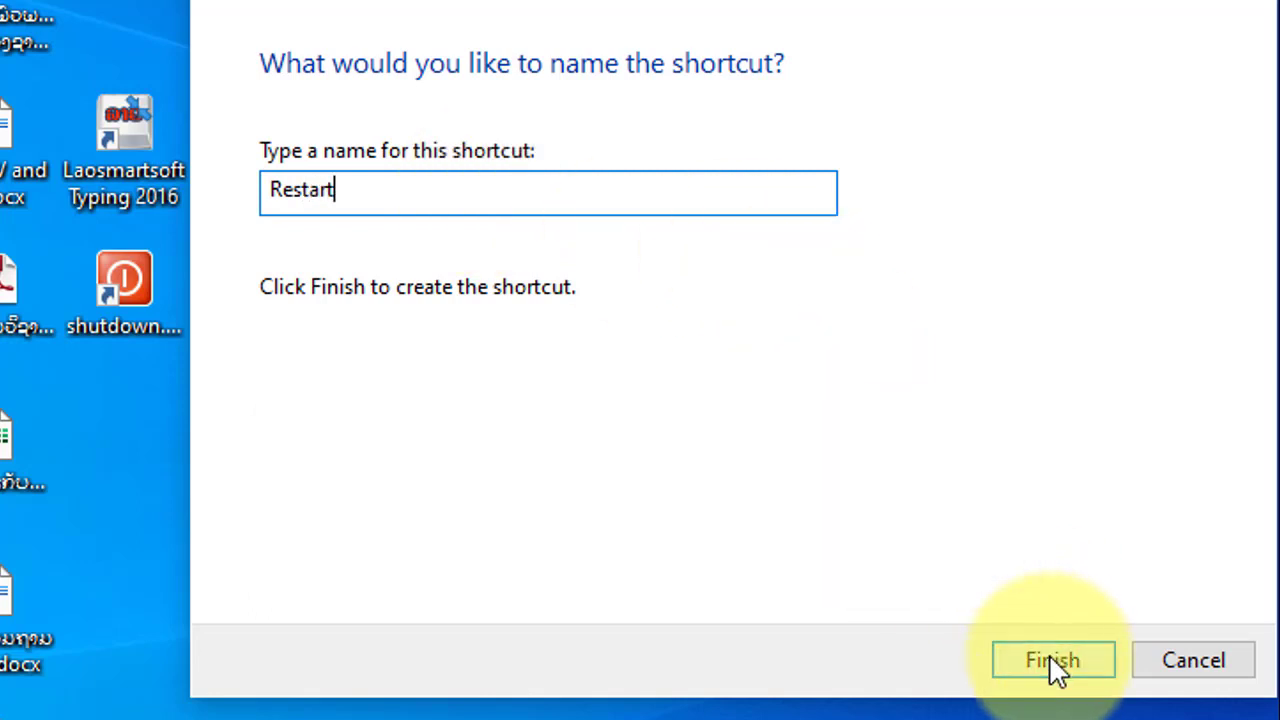
click(1049, 654)
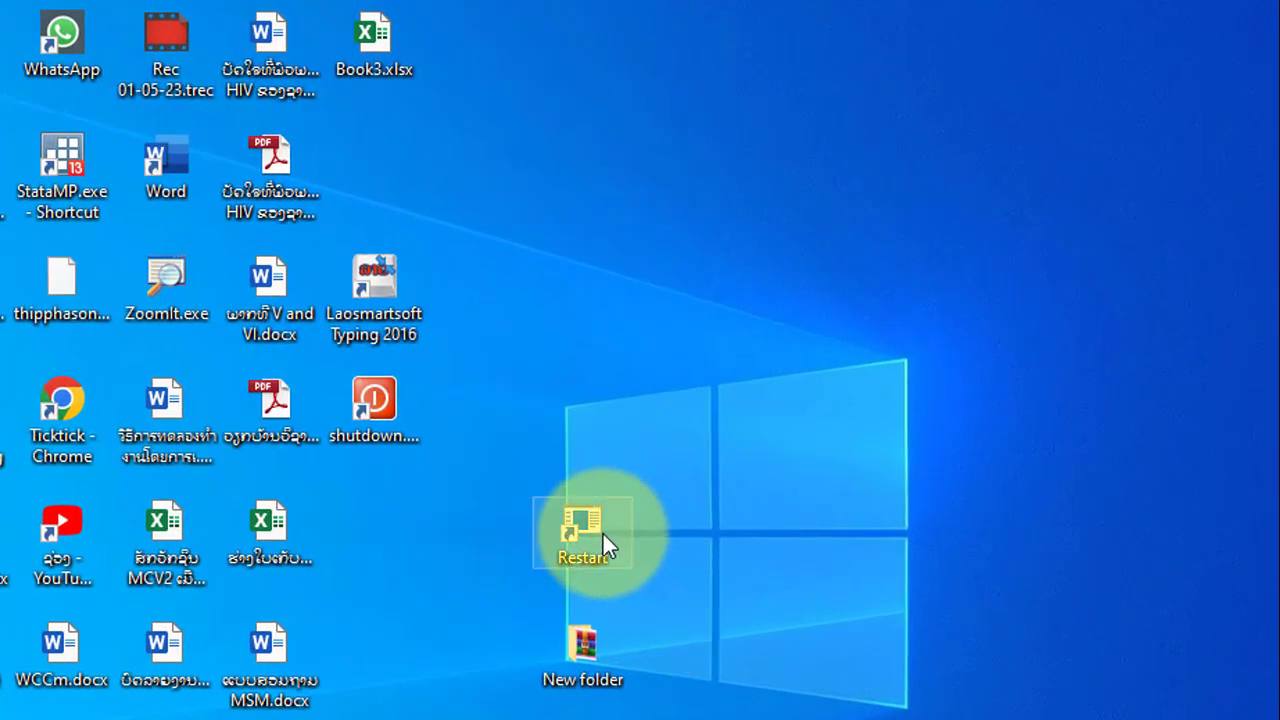
drag(602, 531, 377, 511)
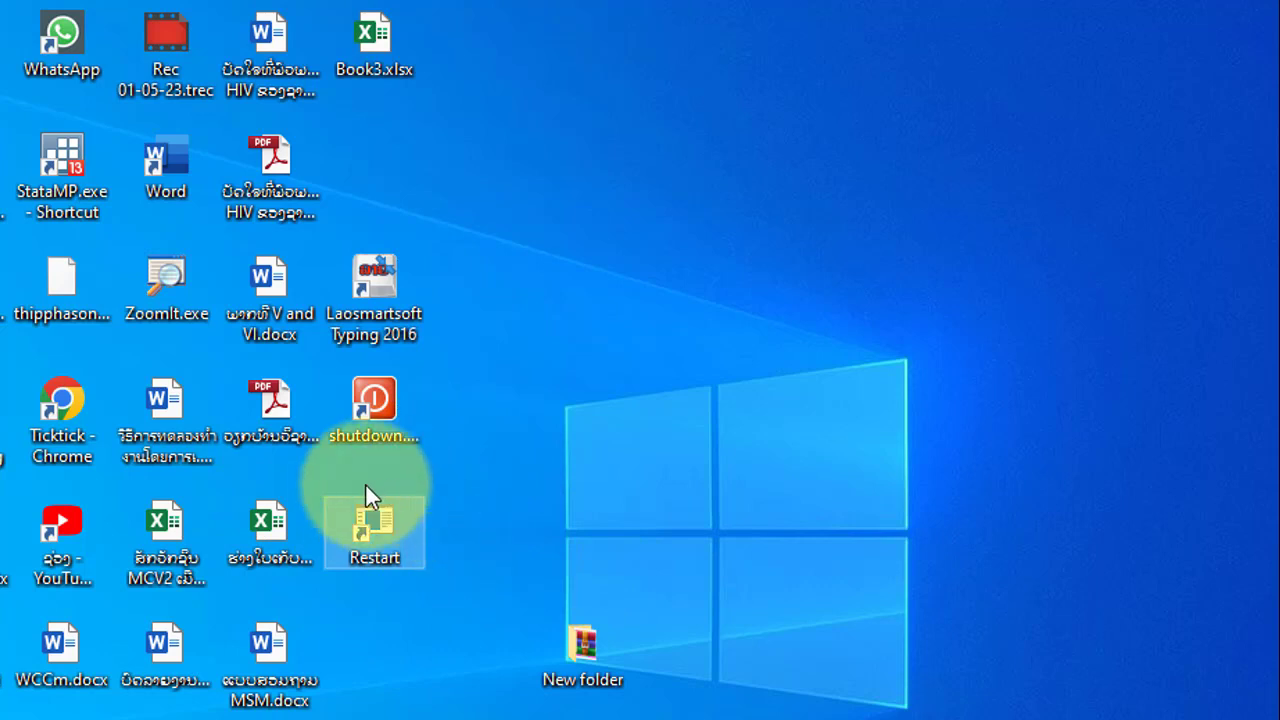
click(381, 617)
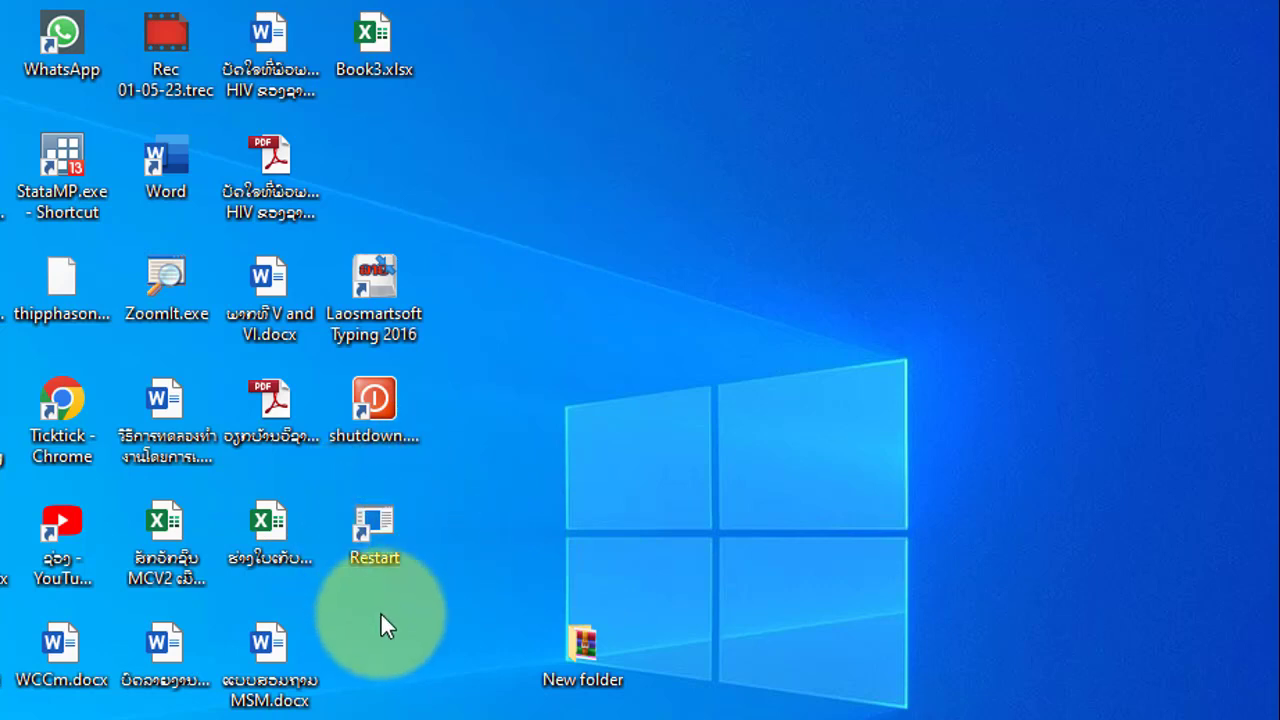
Change the Restart shortcut's icon to the blue circular arrows from the SHELL32 icon list and apply the properties.
right_click(386, 537)
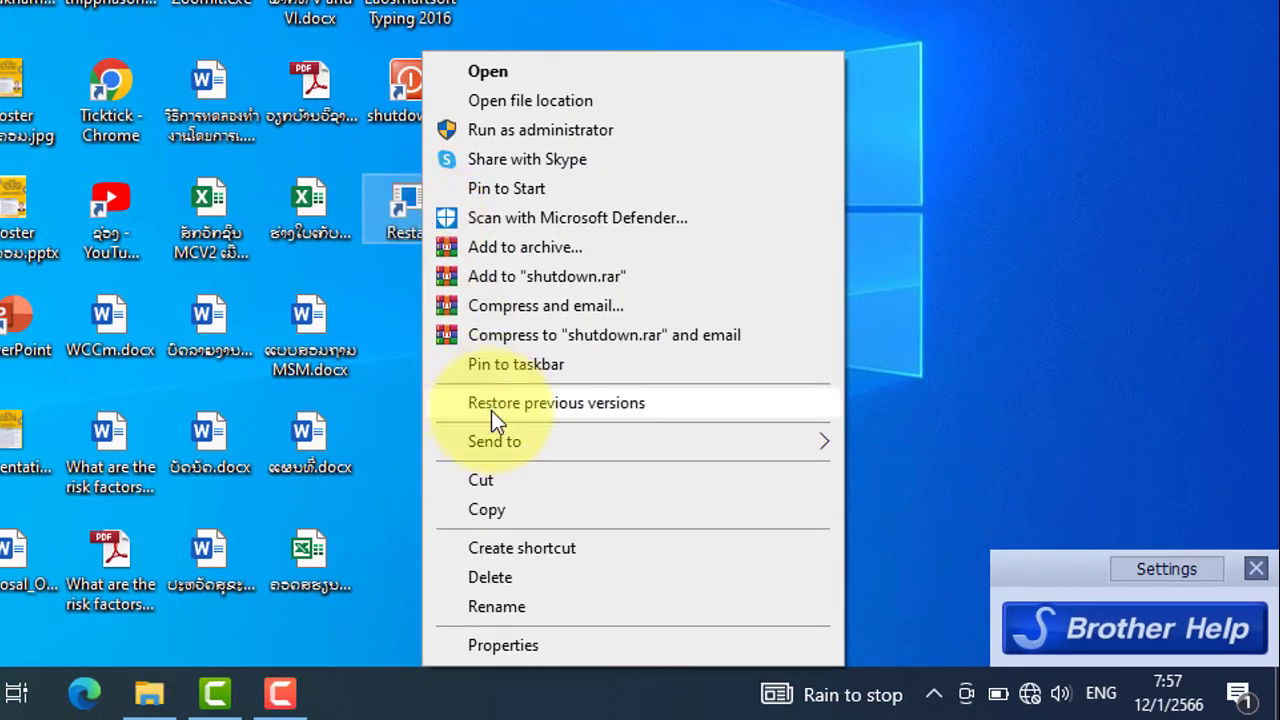
click(503, 645)
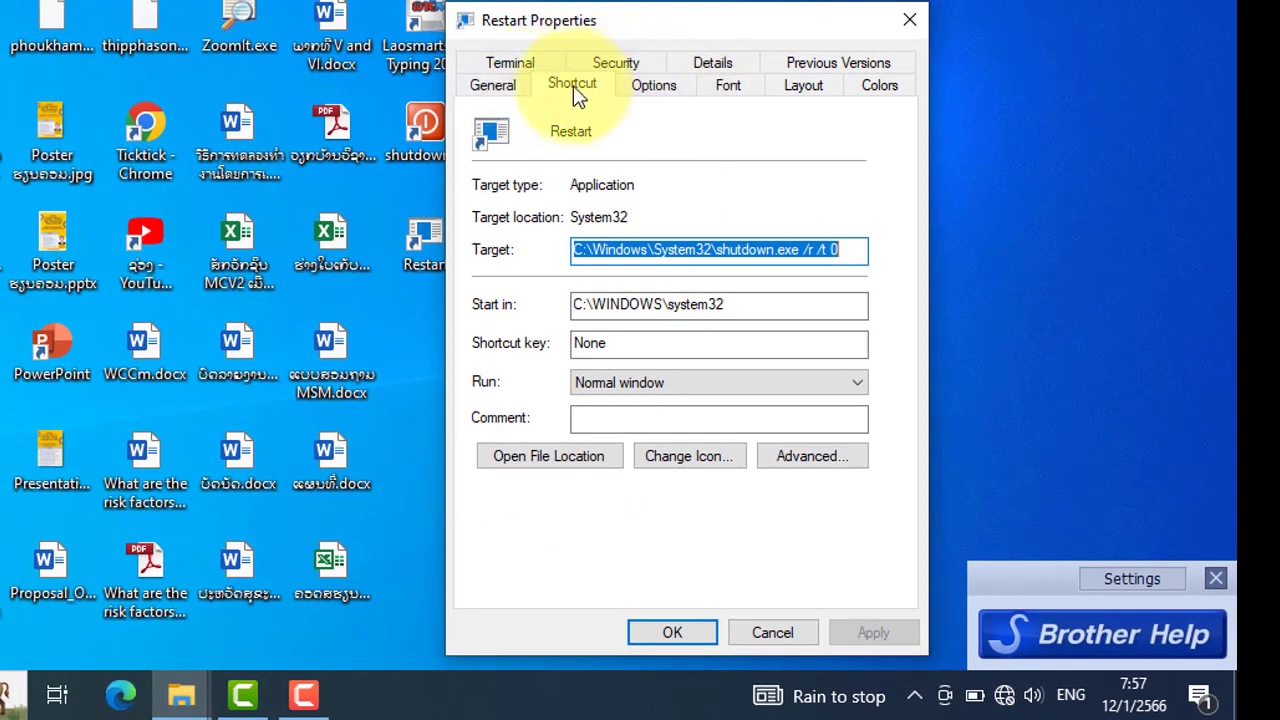
click(698, 474)
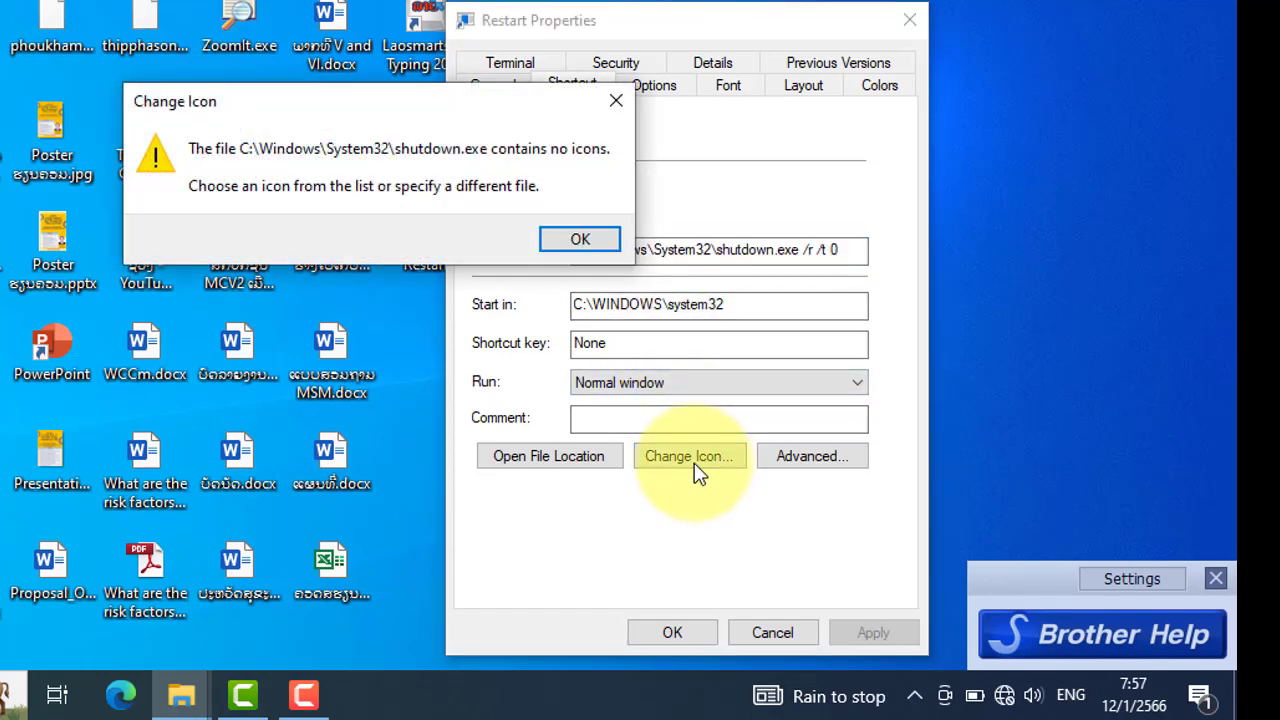
click(583, 240)
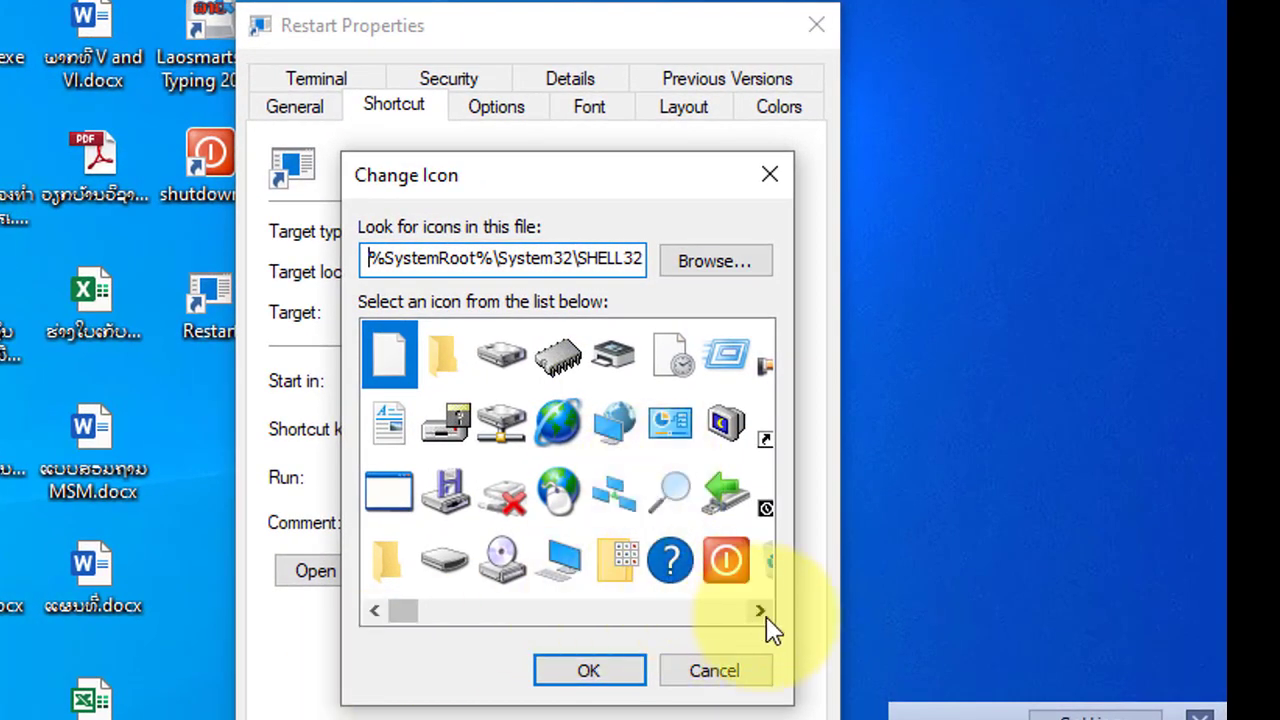
drag(764, 614, 767, 618)
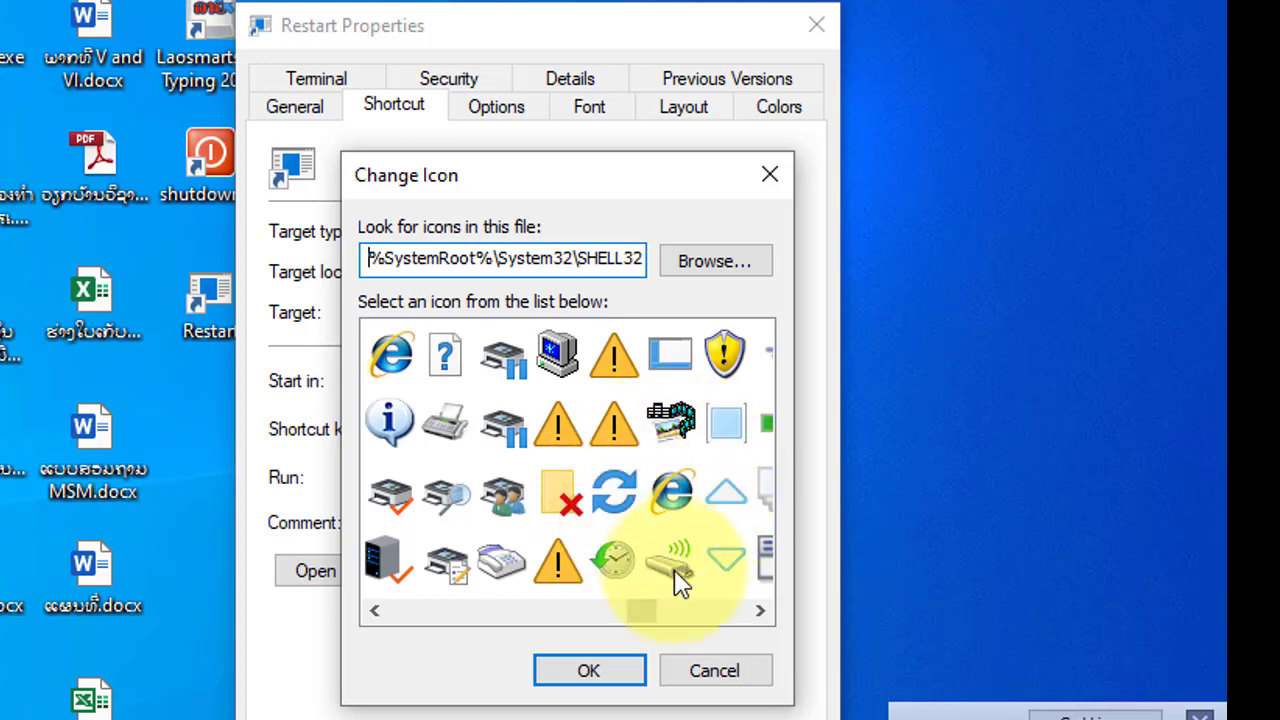
click(618, 500)
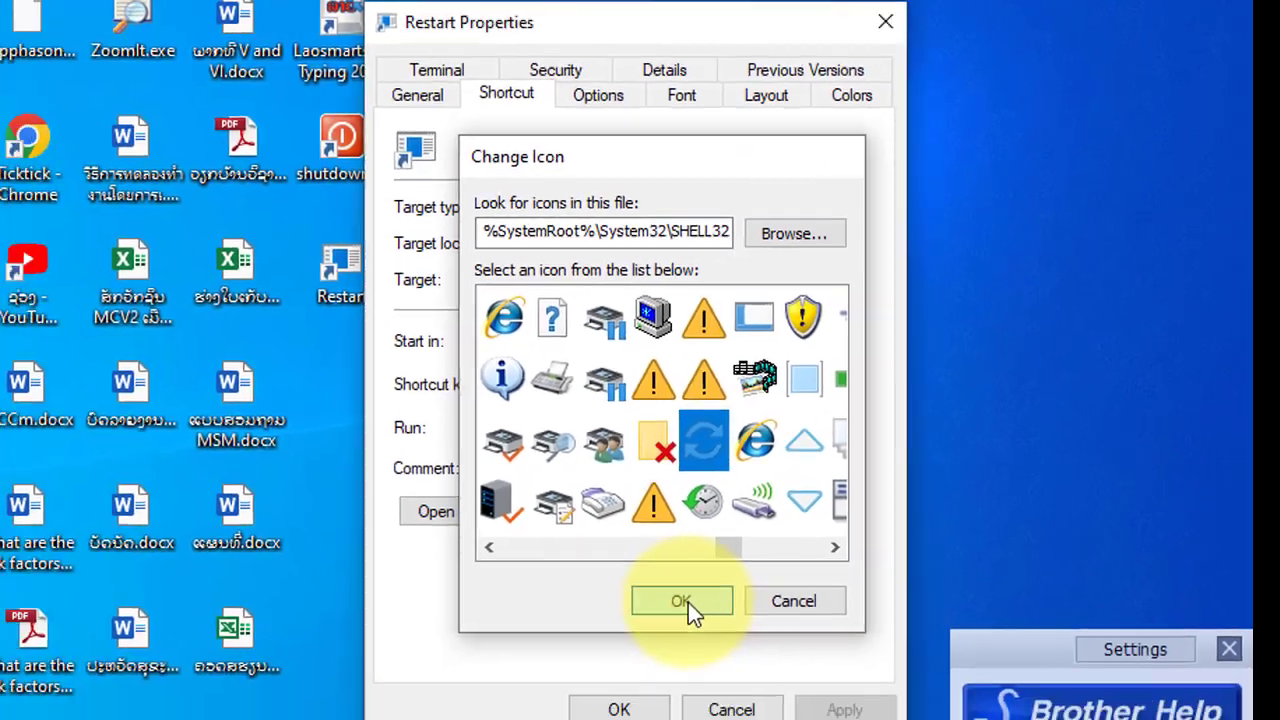
click(590, 672)
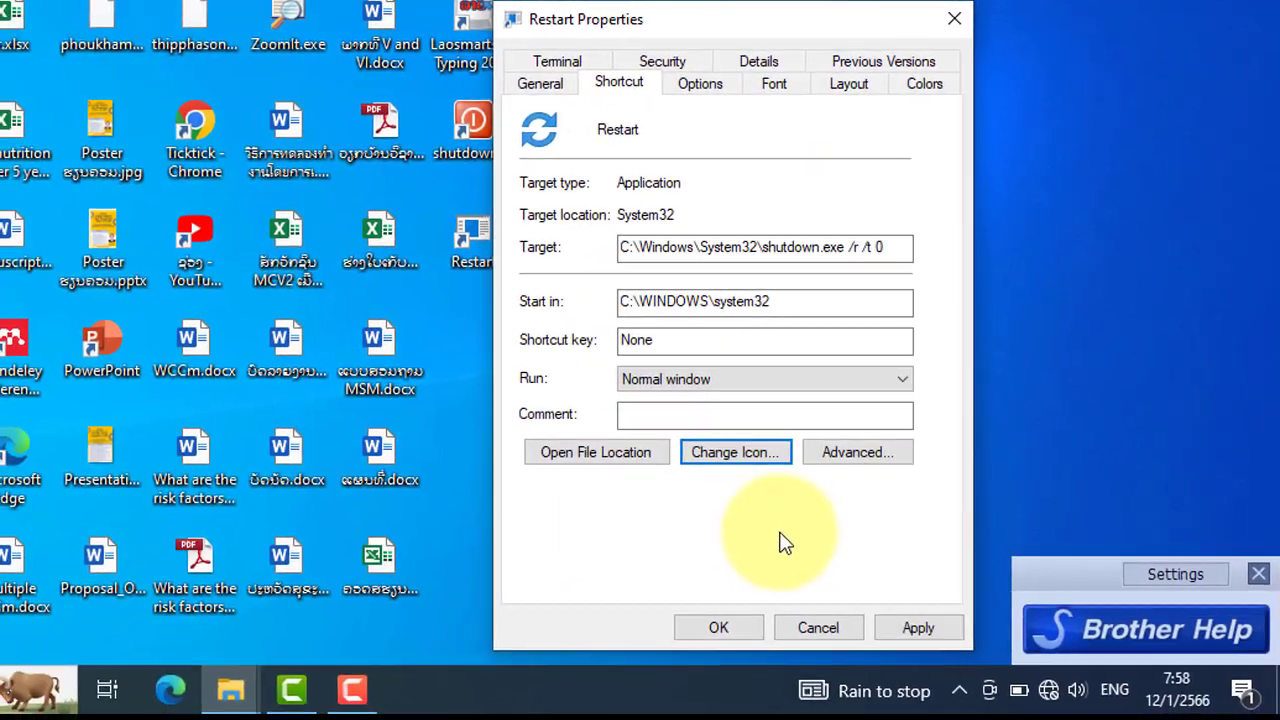
click(912, 622)
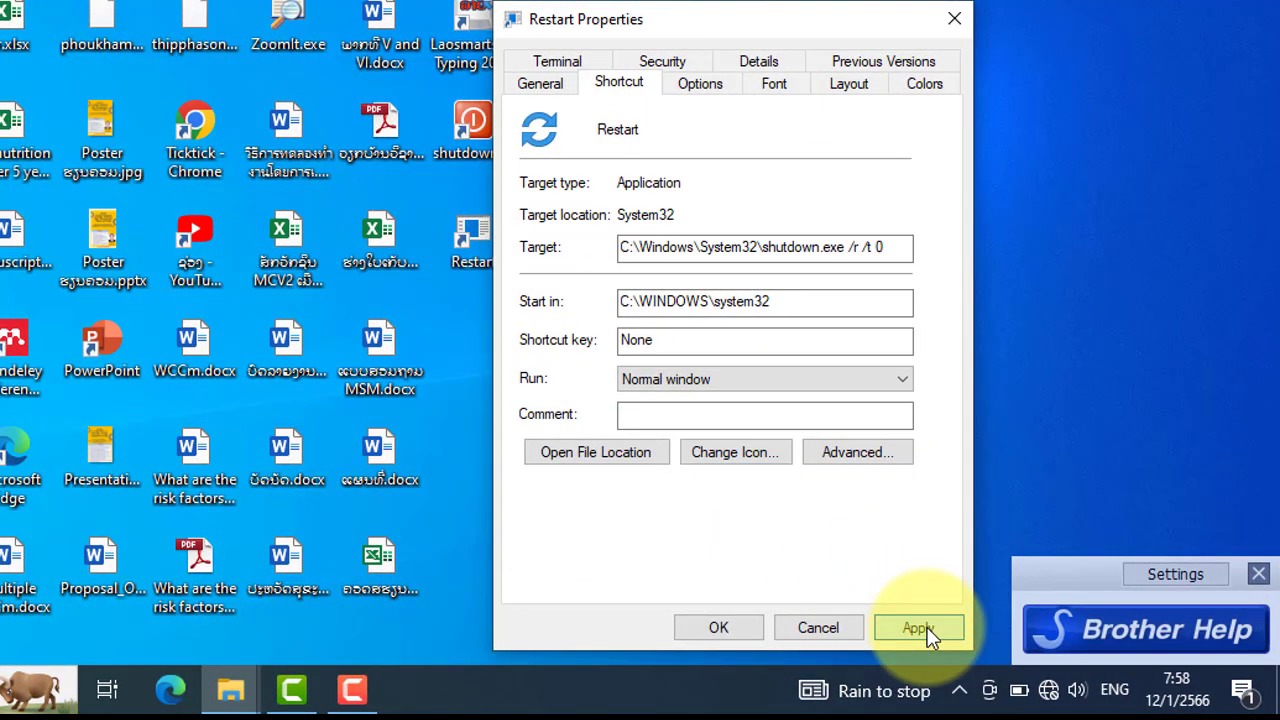
click(719, 628)
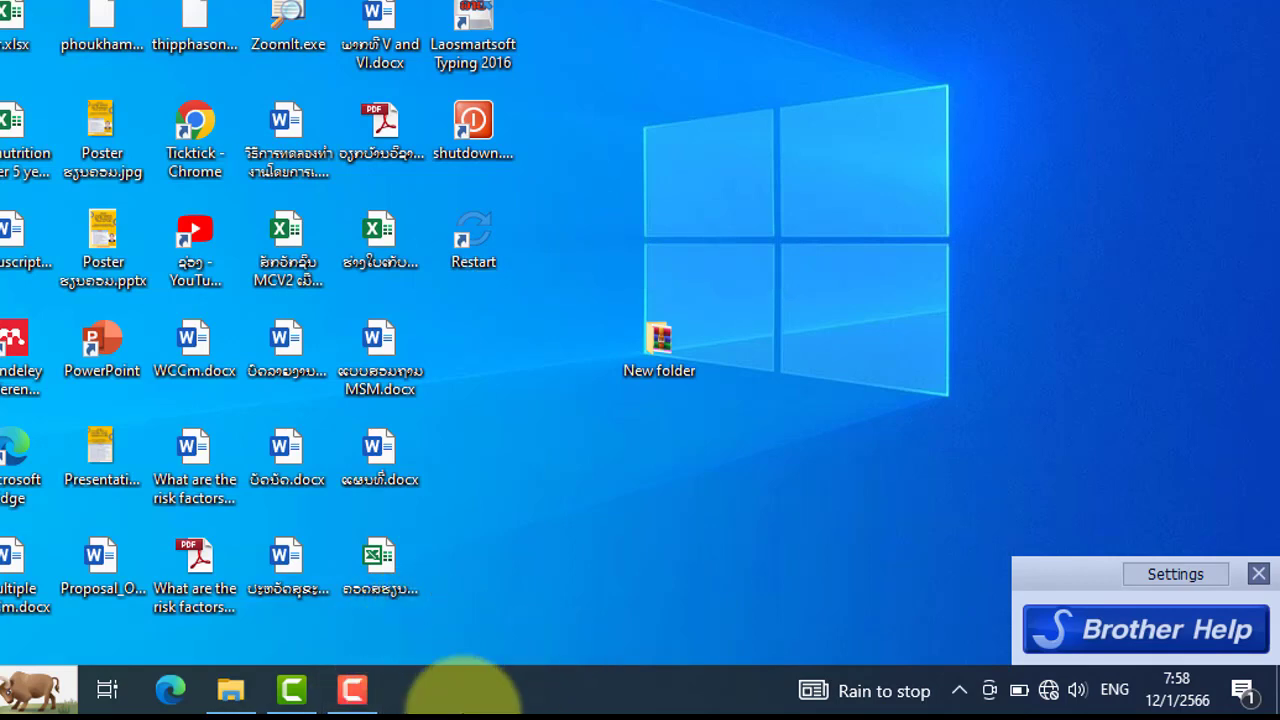
Pin the Restart shortcut and the shutdown.exe shortcut to the taskbar.
right_click(484, 257)
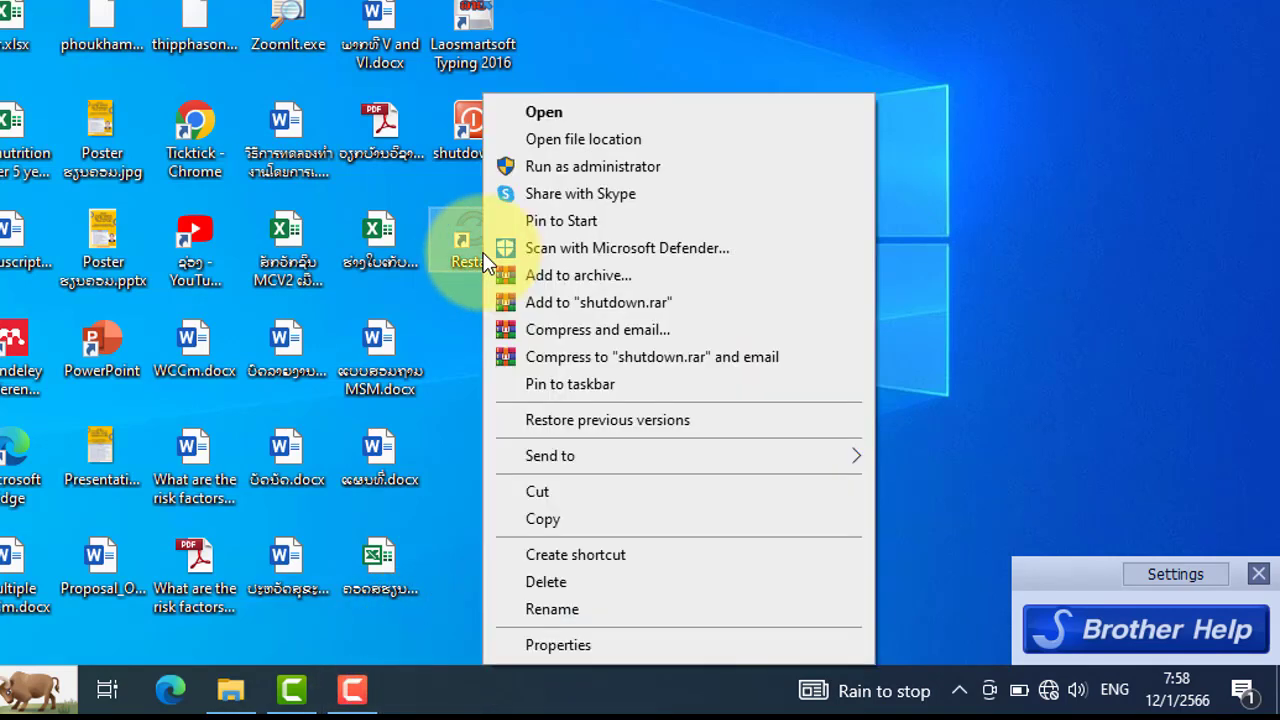
click(575, 388)
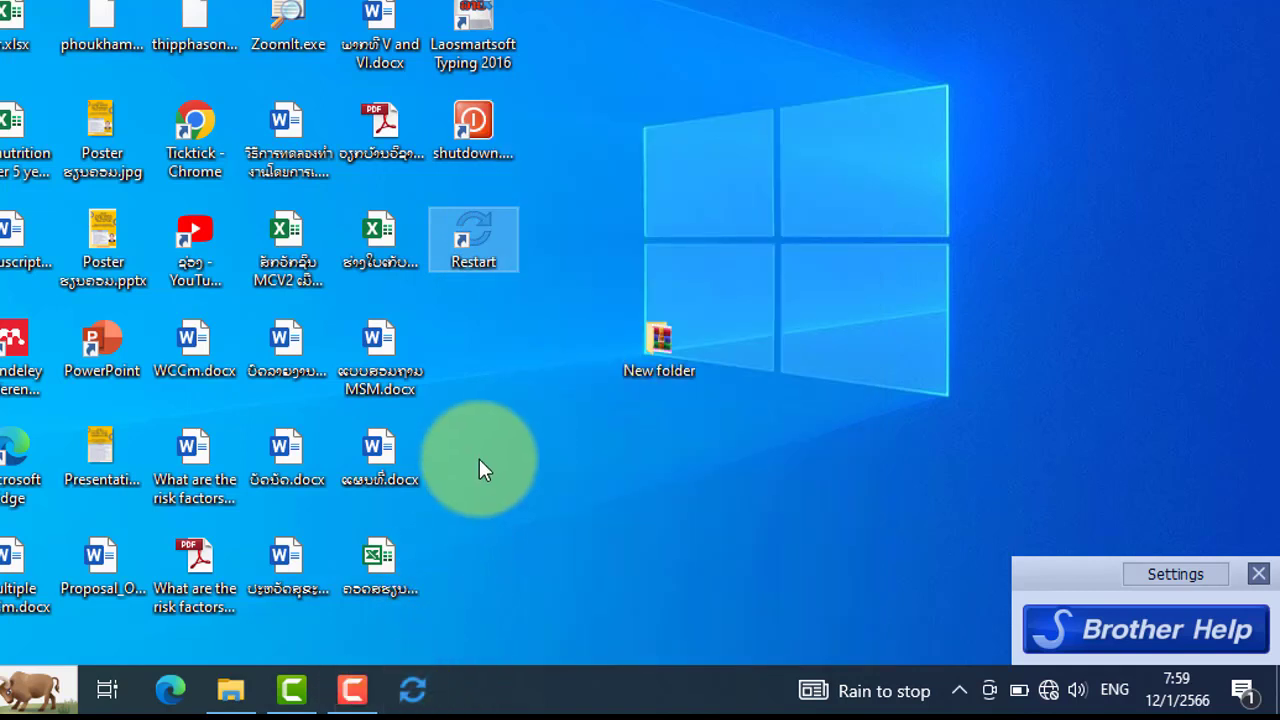
click(600, 133)
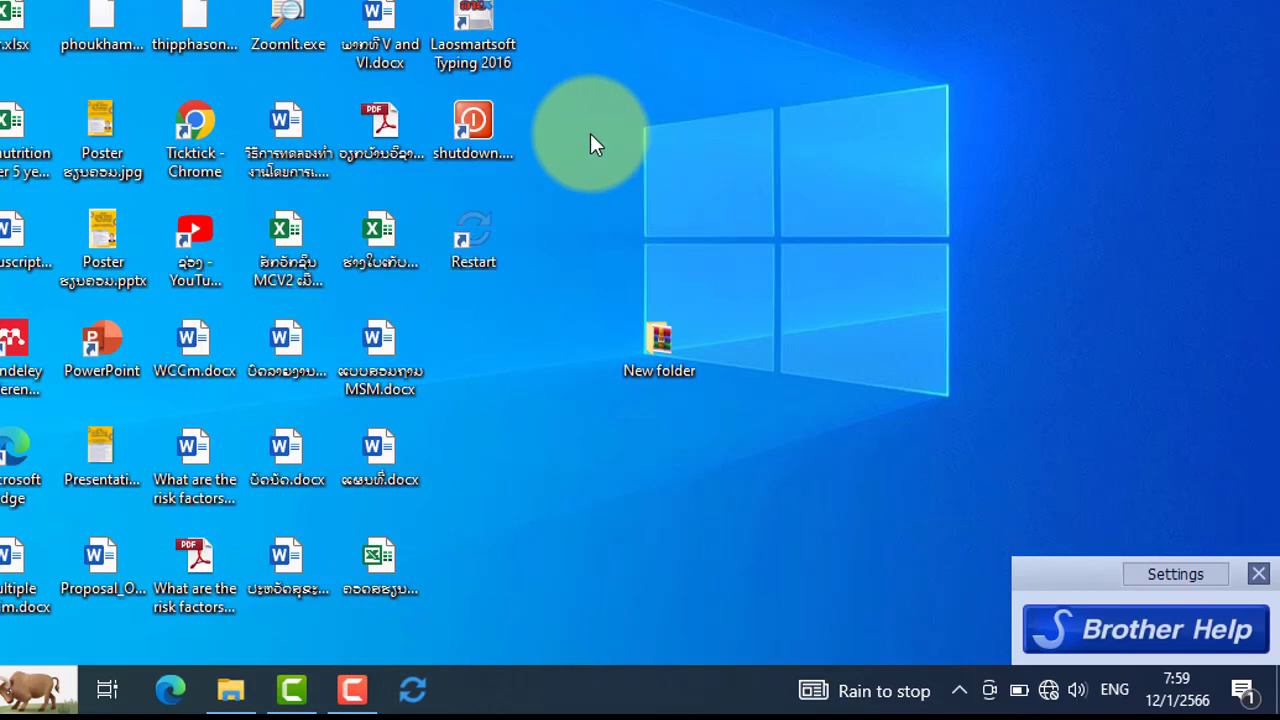
right_click(489, 133)
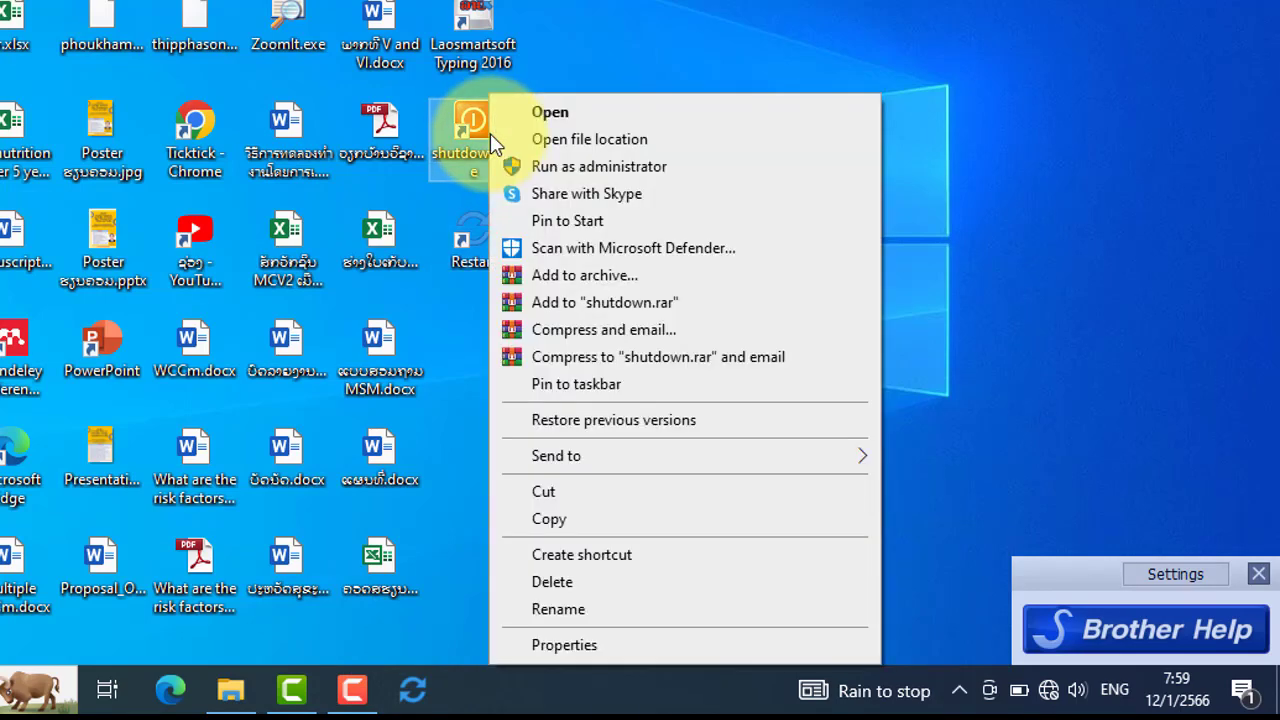
click(588, 387)
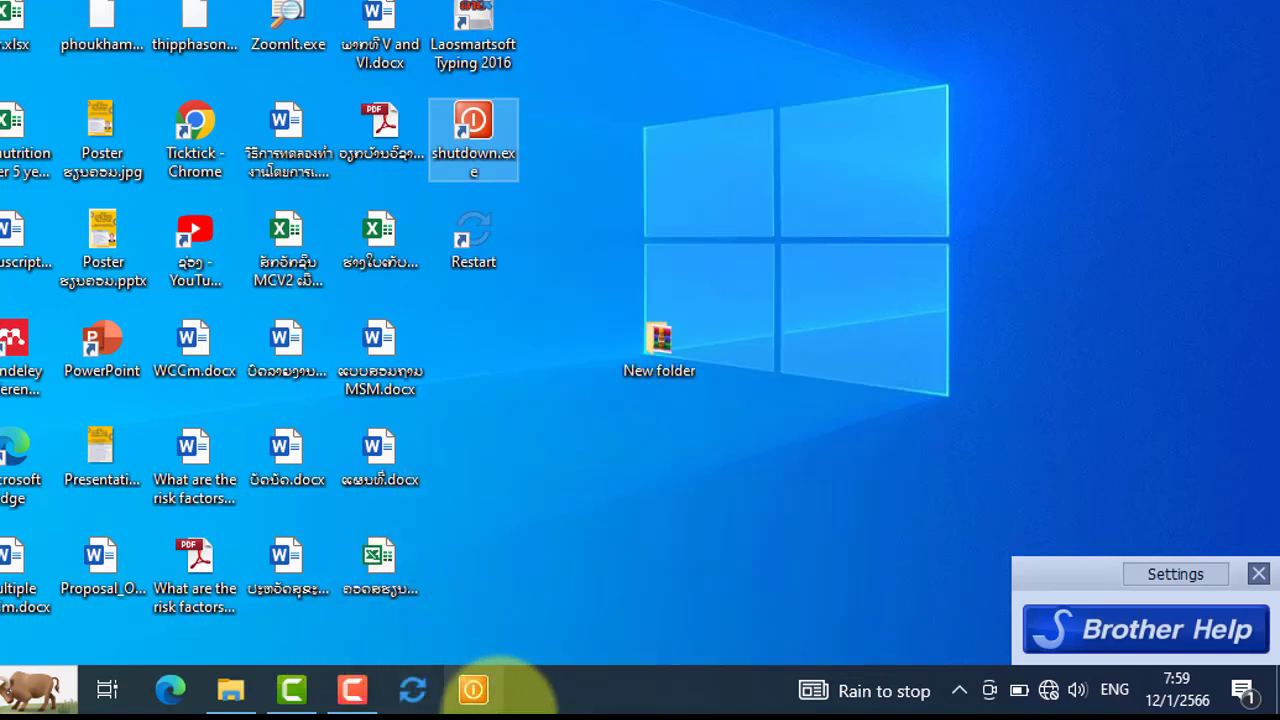
click(631, 110)
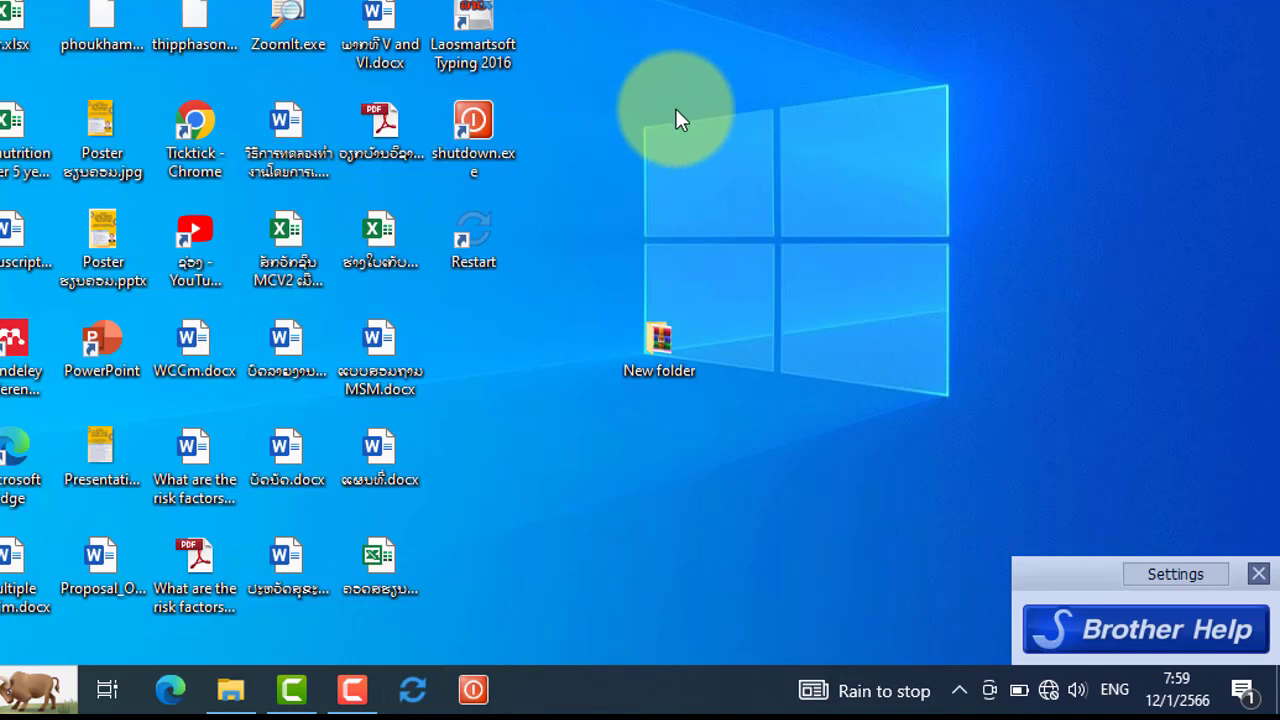
Remove both the shutdown.exe and Restart shortcuts from the desktop.
drag(590, 95, 438, 305)
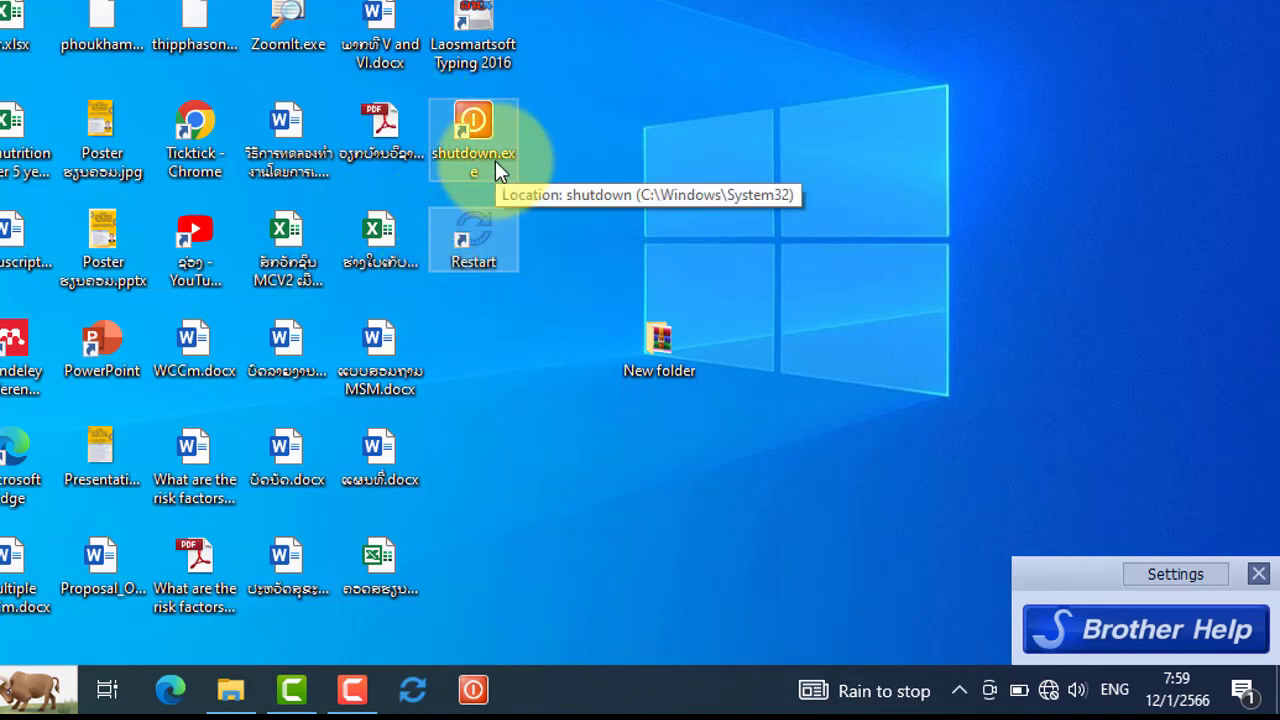
drag(495, 160, 414, 700)
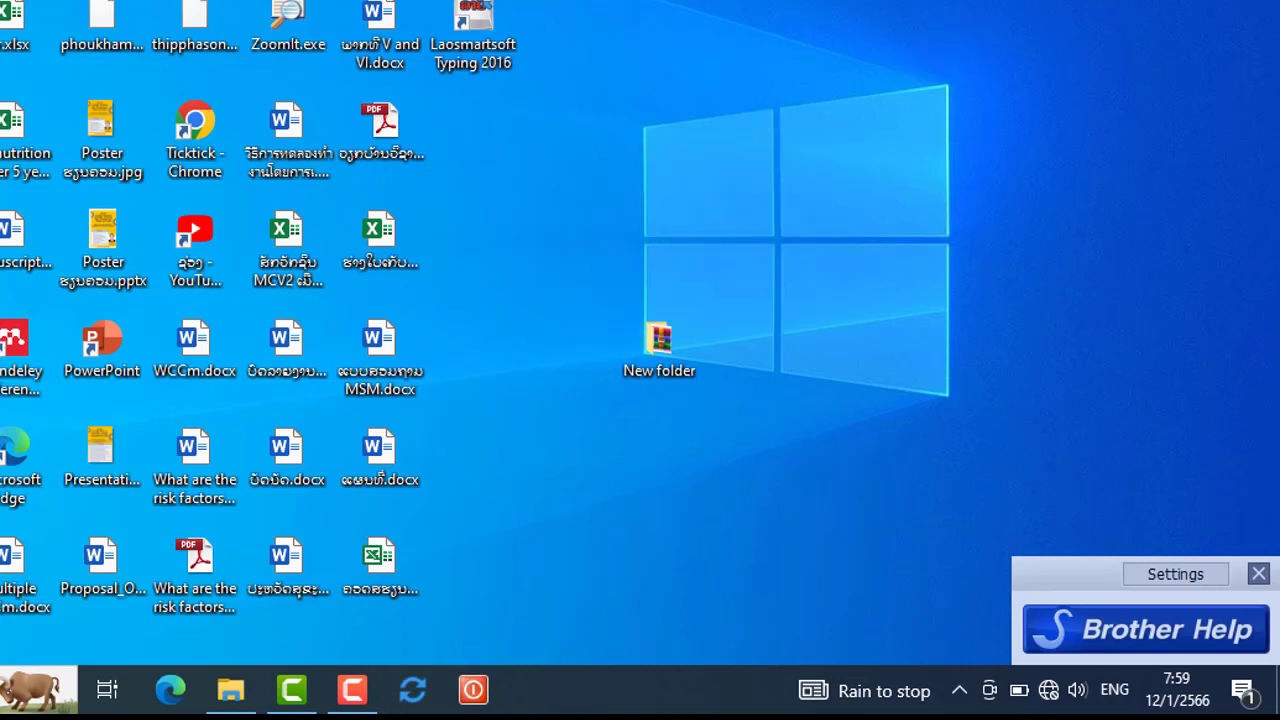